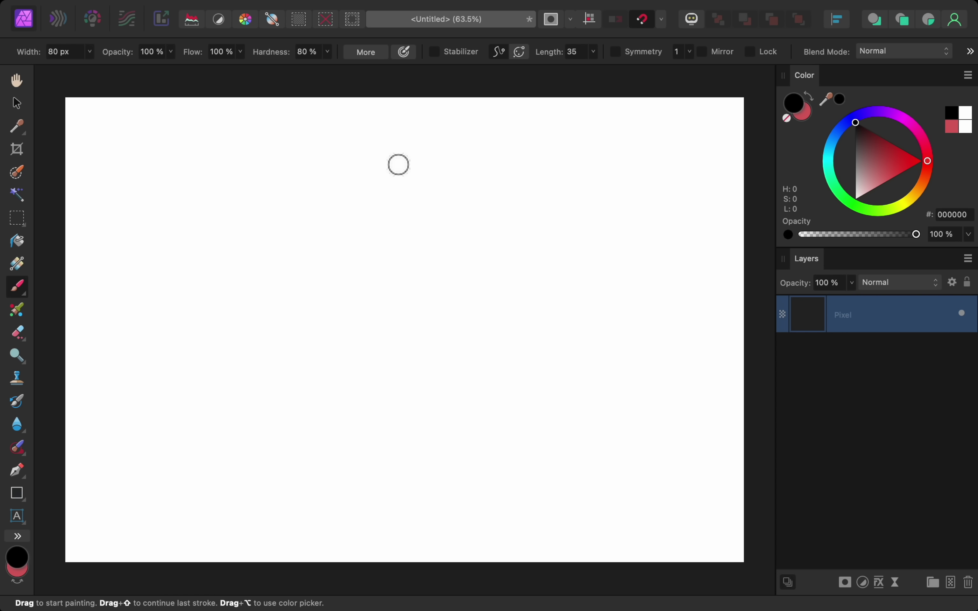
# Paint a black stick figure's head, body, legs and arms, plus an S-curve to its left
pyautogui.moveTo(398, 164)
pyautogui.mouseDown()
pyautogui.moveTo(361, 194)
pyautogui.moveTo(353, 219)
pyautogui.moveTo(364, 249)
pyautogui.moveTo(394, 271)
pyautogui.moveTo(437, 277)
pyautogui.moveTo(466, 262)
pyautogui.moveTo(469, 229)
pyautogui.moveTo(449, 188)
pyautogui.moveTo(399, 162)
pyautogui.mouseUp()
pyautogui.moveTo(421, 281)
pyautogui.mouseDown()
pyautogui.moveTo(430, 402)
pyautogui.moveTo(370, 494)
pyautogui.mouseUp()
pyautogui.moveTo(428, 400); pyautogui.dragTo(481, 494)
pyautogui.moveTo(422, 344)
pyautogui.mouseDown()
pyautogui.moveTo(317, 296)
pyautogui.moveTo(511, 305)
pyautogui.moveTo(537, 290)
pyautogui.mouseUp()
pyautogui.moveTo(257, 188)
pyautogui.mouseDown()
pyautogui.moveTo(214, 272)
pyautogui.moveTo(265, 334)
pyautogui.moveTo(253, 422)
pyautogui.moveTo(233, 435)
pyautogui.mouseUp()
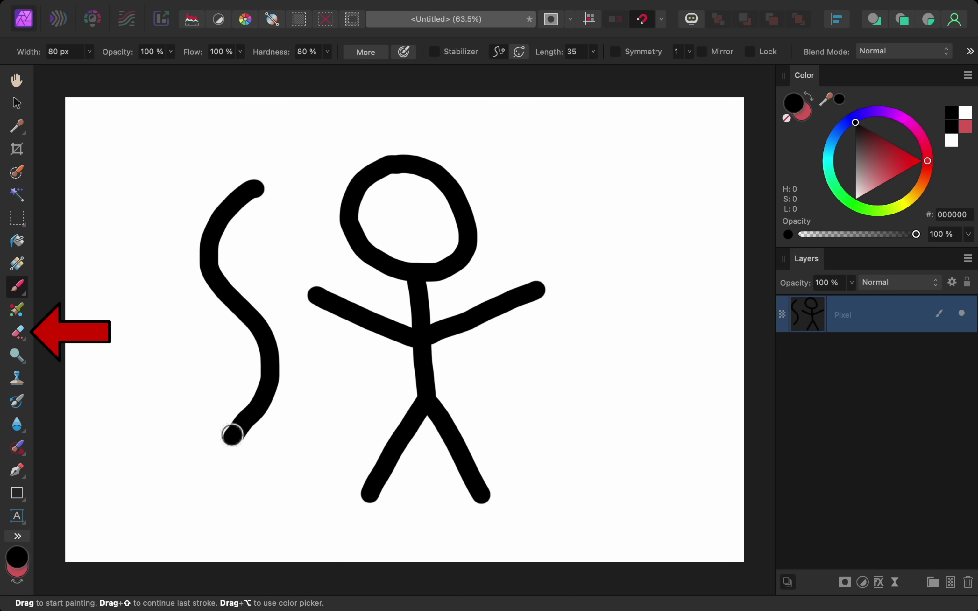
# Erase the S-curve, then paint two eyes and a smiling mouth on the stick figure
pyautogui.press('e')
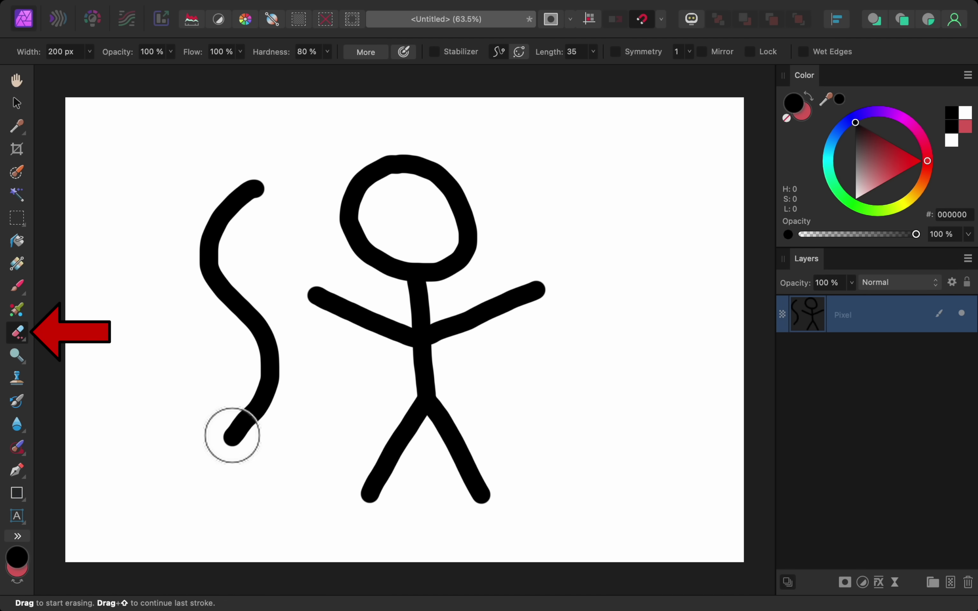
pyautogui.moveTo(232, 435)
pyautogui.mouseDown()
pyautogui.moveTo(272, 367)
pyautogui.moveTo(211, 254)
pyautogui.moveTo(227, 213)
pyautogui.moveTo(264, 186)
pyautogui.mouseUp()
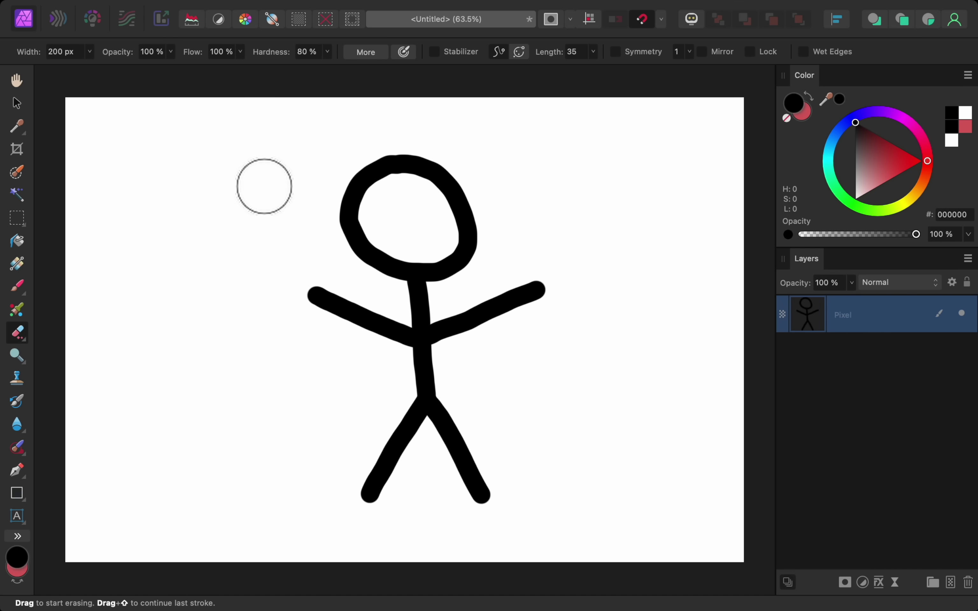
pyautogui.press('b')
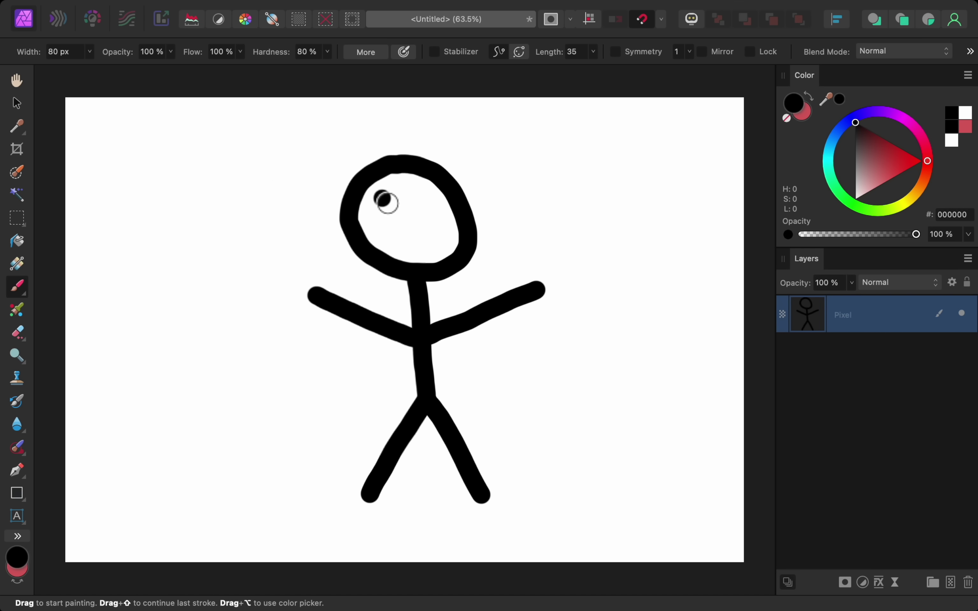
pyautogui.click(384, 197)
pyautogui.click(415, 197)
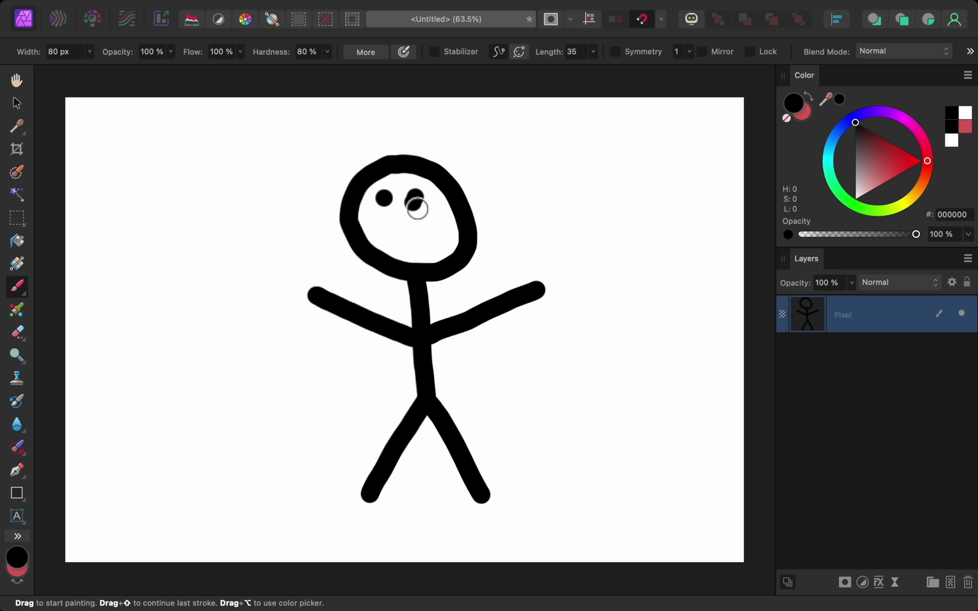
pyautogui.click(394, 231)
pyautogui.press('super+z')
pyautogui.moveTo(379, 224)
pyautogui.mouseDown()
pyautogui.moveTo(410, 244)
pyautogui.moveTo(438, 239)
pyautogui.moveTo(439, 225)
pyautogui.mouseUp()
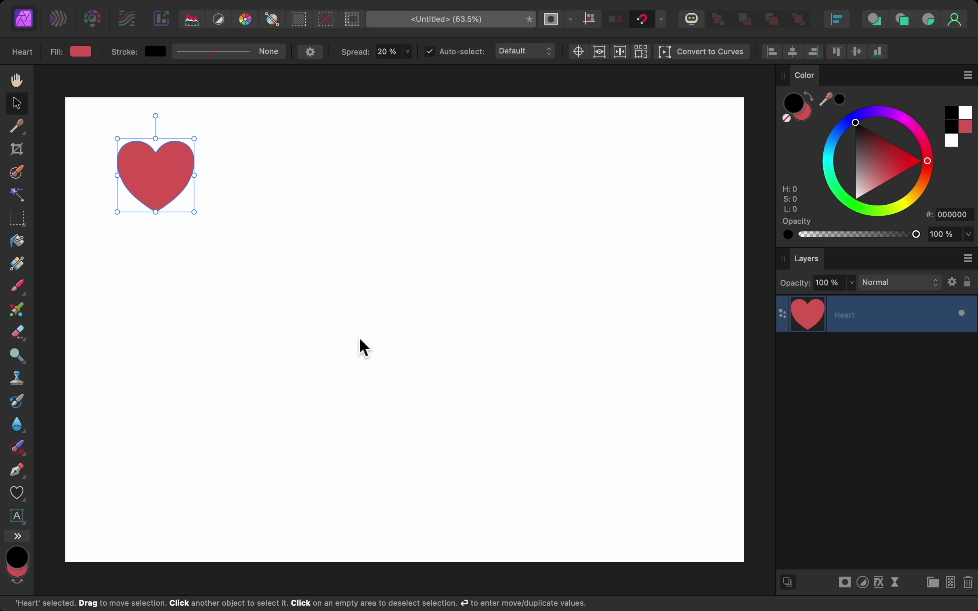
# Move the heart 500 px to the right using a Horizontal offset in Move / Duplicate
pyautogui.press('Return')
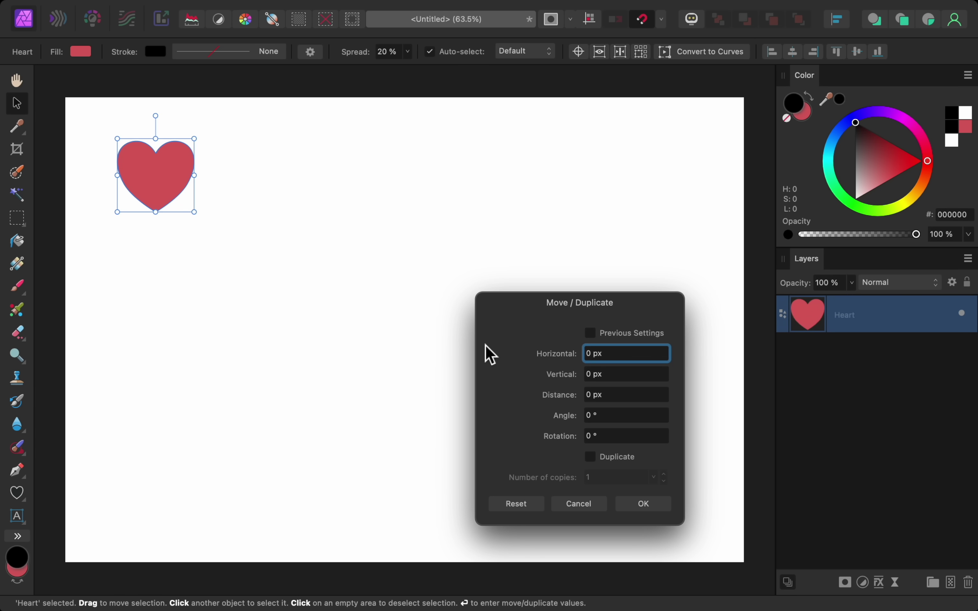
pyautogui.click(617, 359)
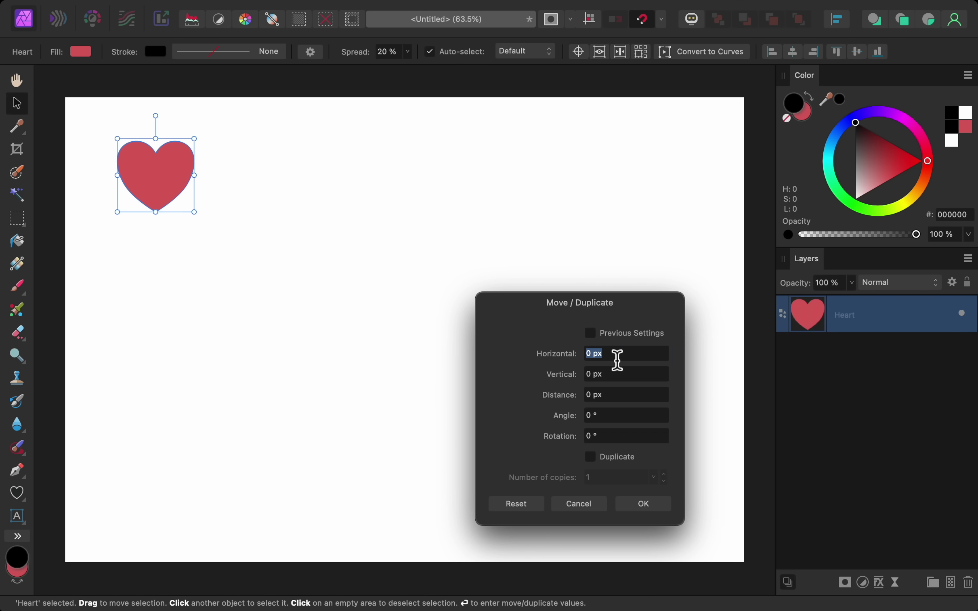
pyautogui.write('500')
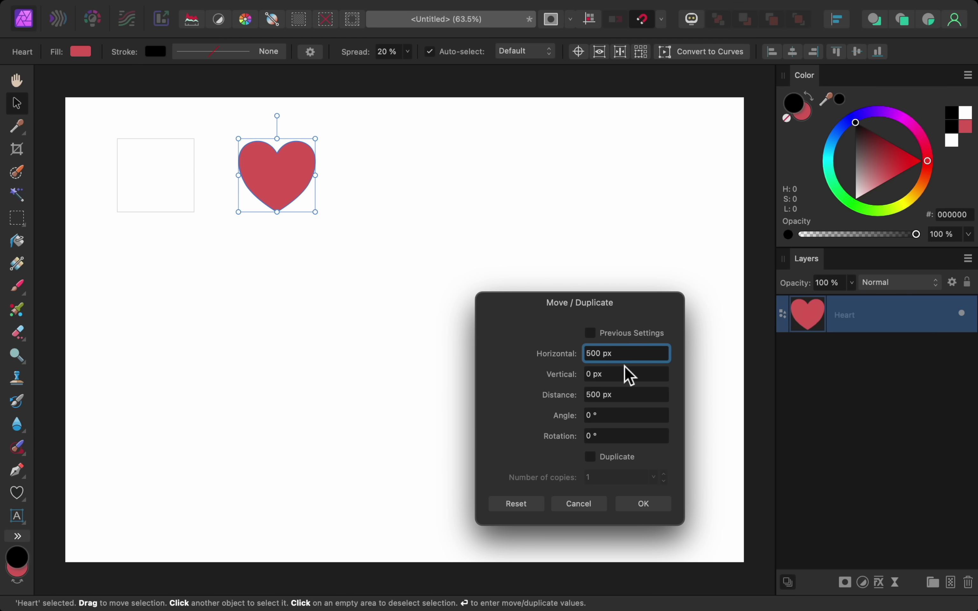
pyautogui.click(656, 504)
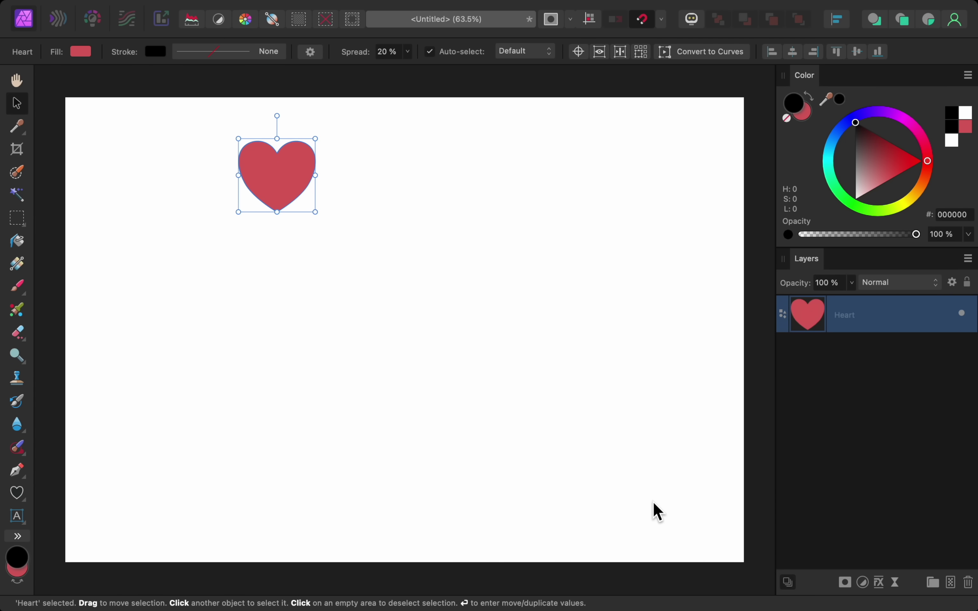
# Duplicate the heart with a 500 px Horizontal offset and 2 copies, making three in a row
pyautogui.press('Return')
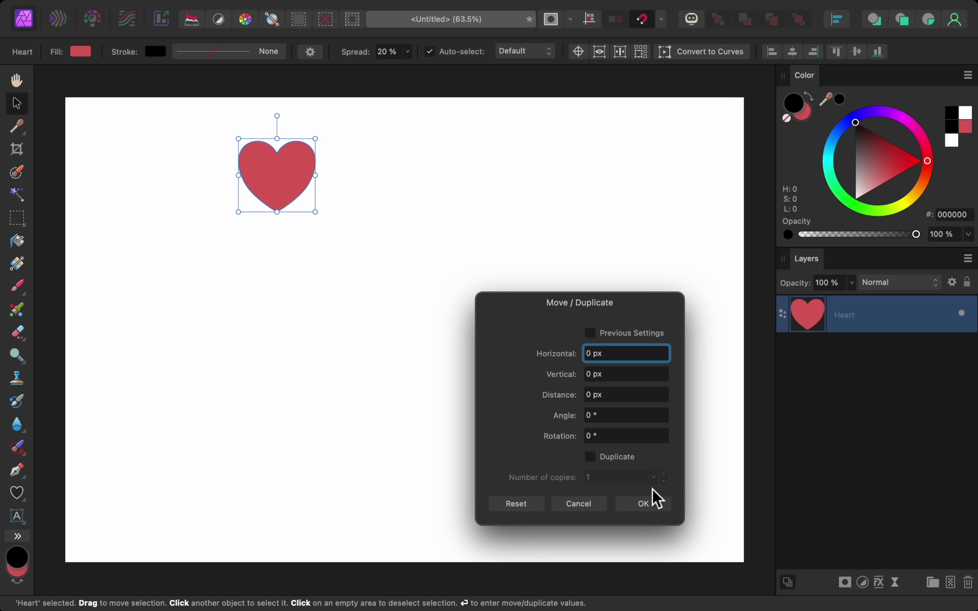
pyautogui.doubleClick(609, 356)
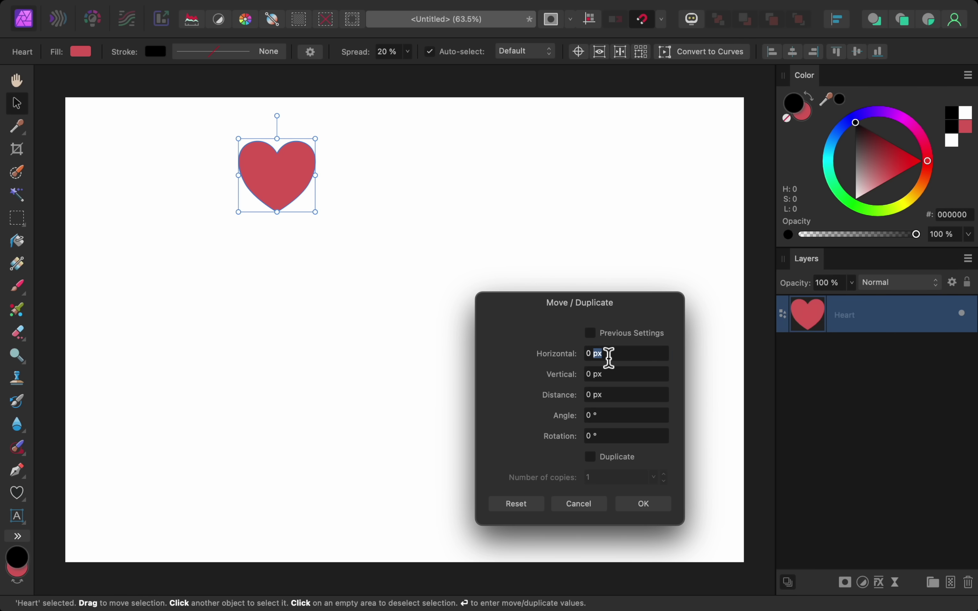
pyautogui.tripleClick(609, 356)
pyautogui.write('500')
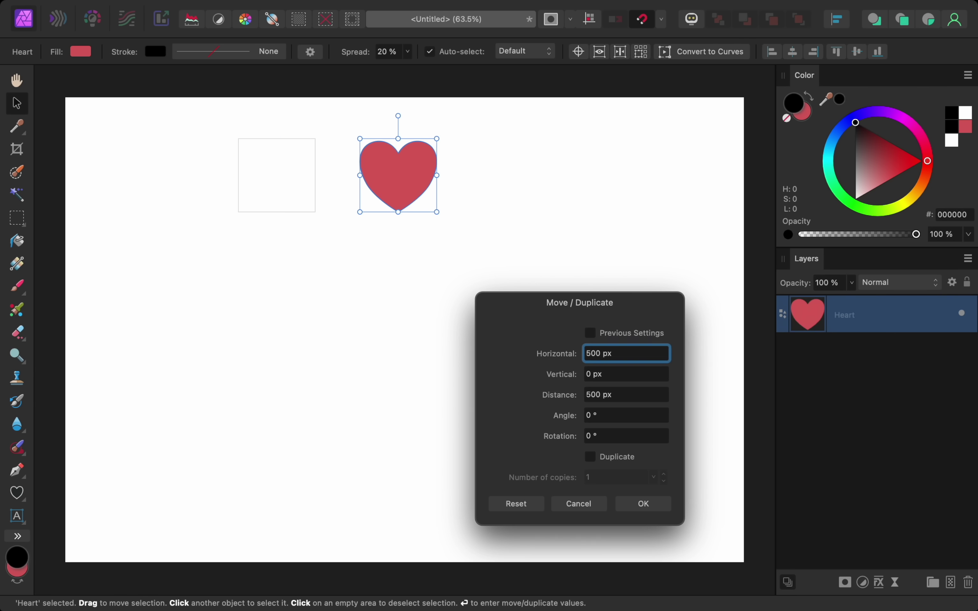
pyautogui.click(595, 459)
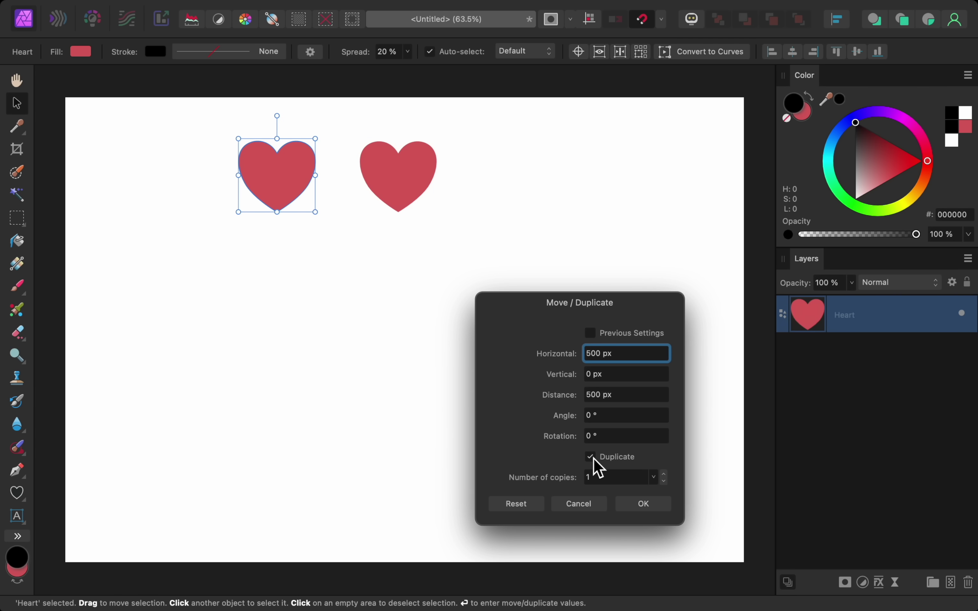
pyautogui.click(664, 474)
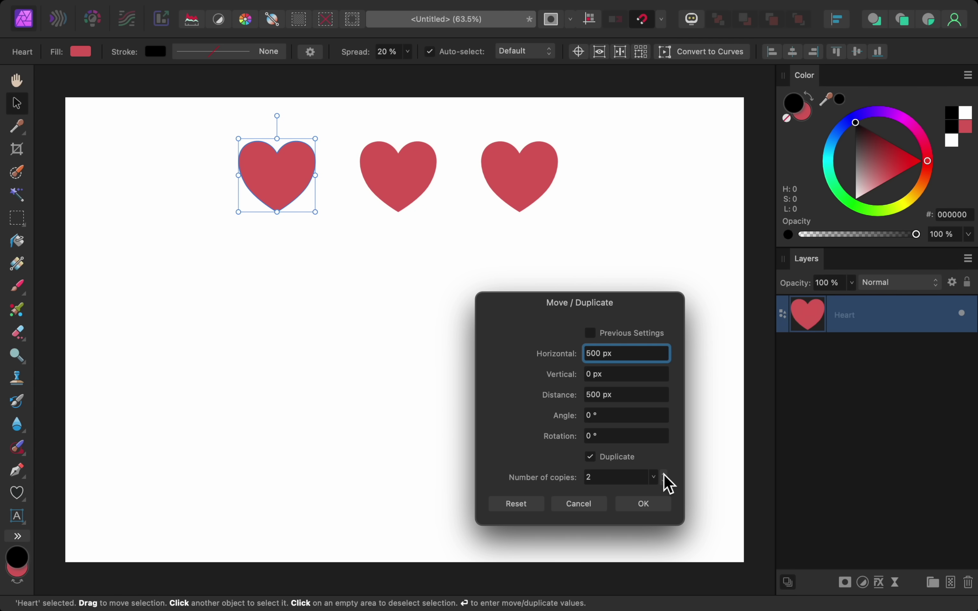
pyautogui.click(661, 505)
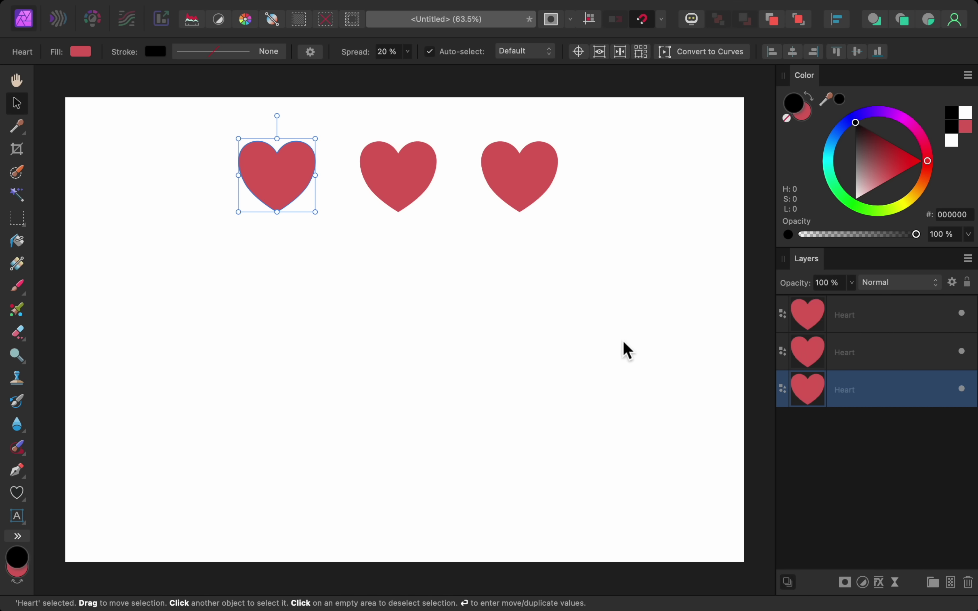
# Duplicate the row of three hearts twice at a 500 px Vertical offset, then deselect
pyautogui.moveTo(589, 239); pyautogui.dragTo(184, 108)
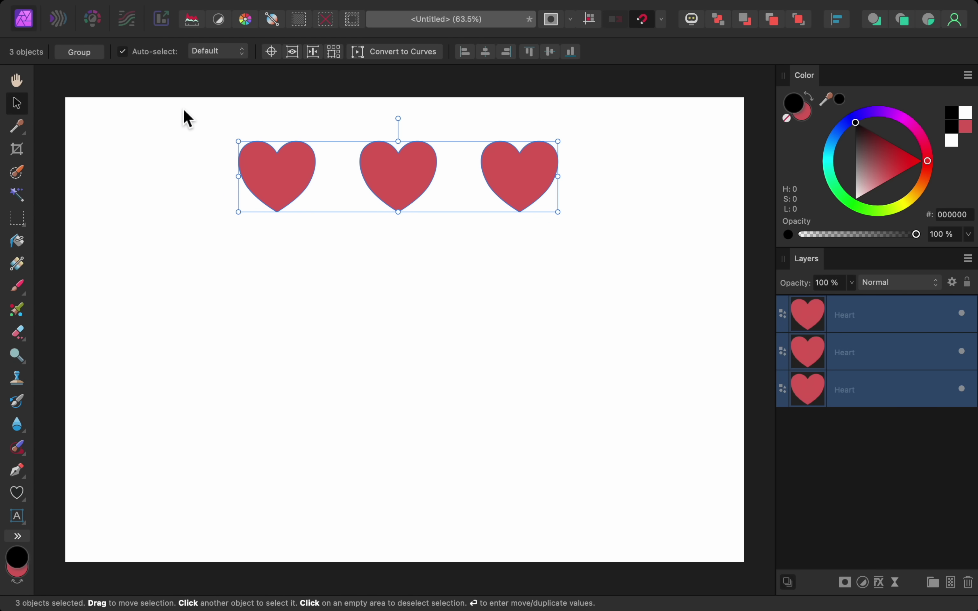
pyautogui.press('Return')
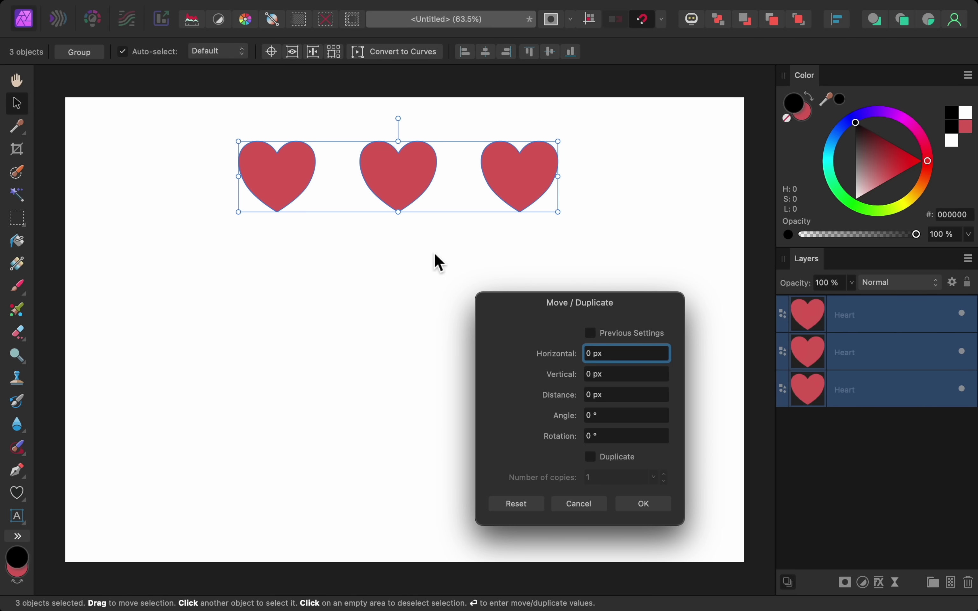
pyautogui.click(607, 373)
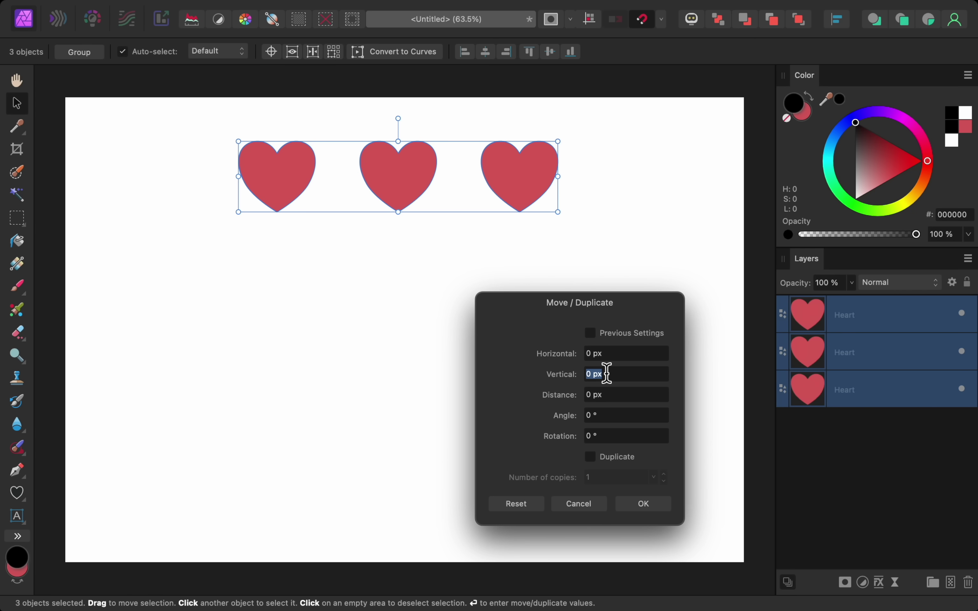
pyautogui.write('500')
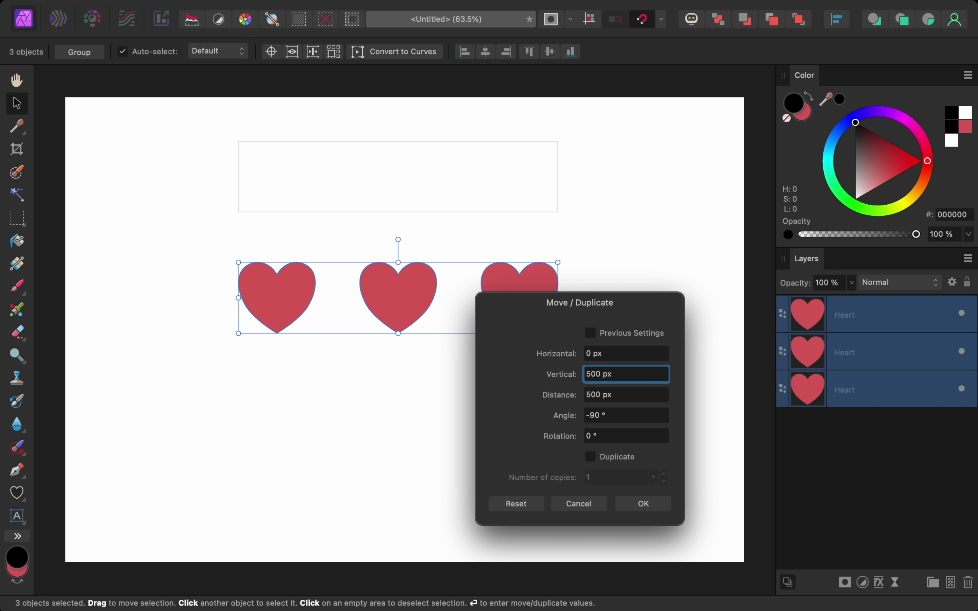
pyautogui.click(591, 456)
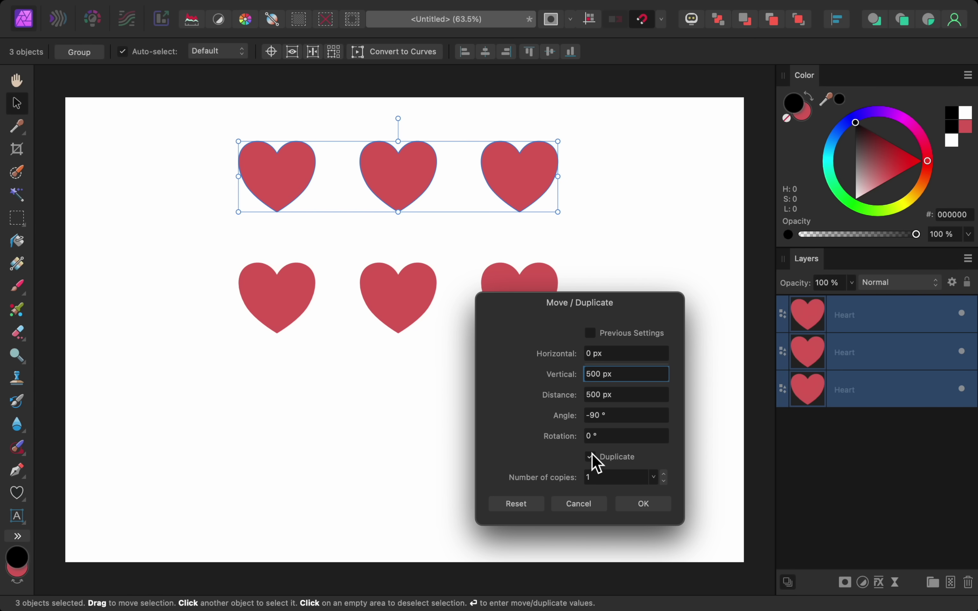
pyautogui.click(664, 474)
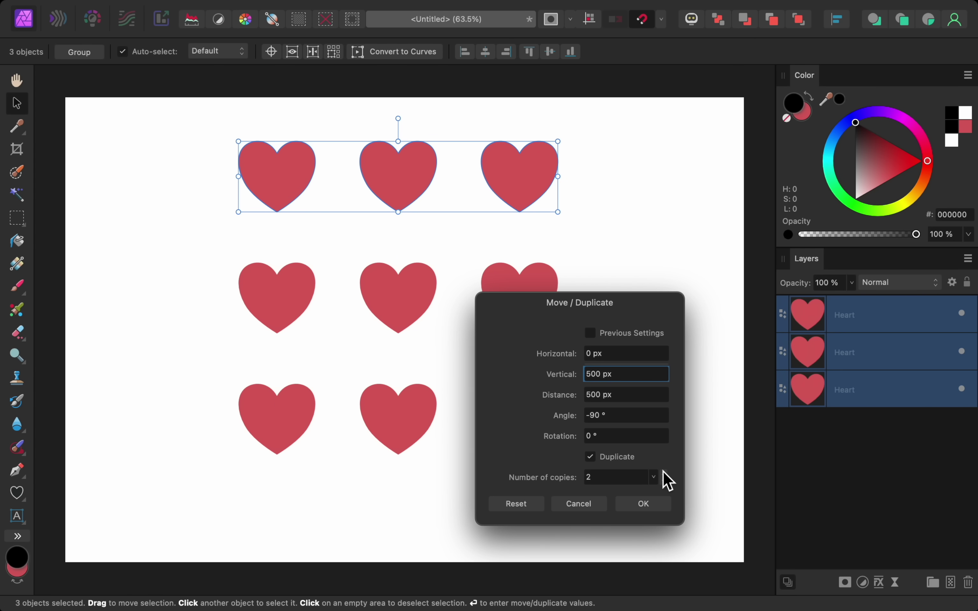
pyautogui.click(660, 501)
pyautogui.click(660, 500)
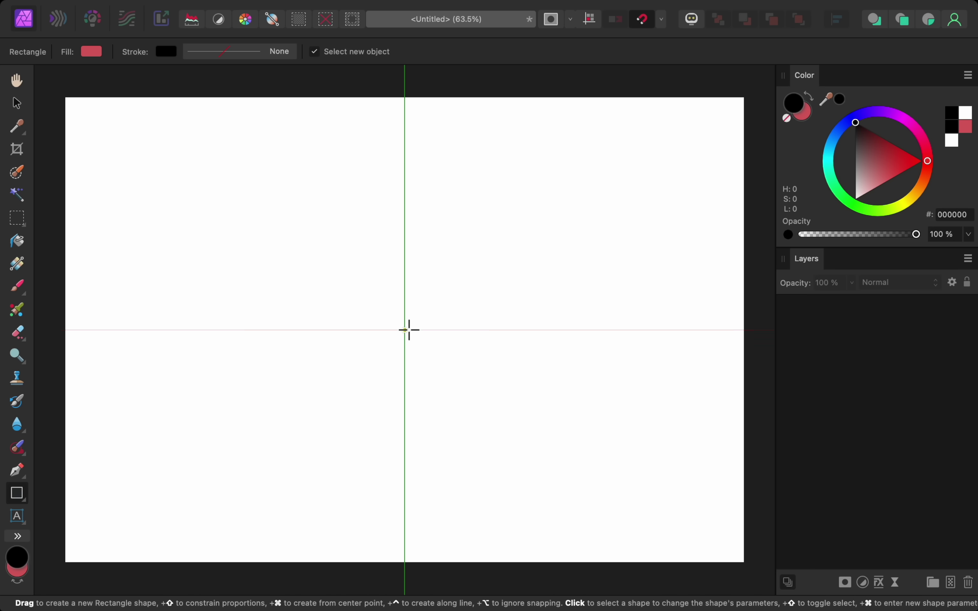
# Create a 1000 × 1000 px rectangle at the page centre through Create Rectangle
pyautogui.click(404, 331)
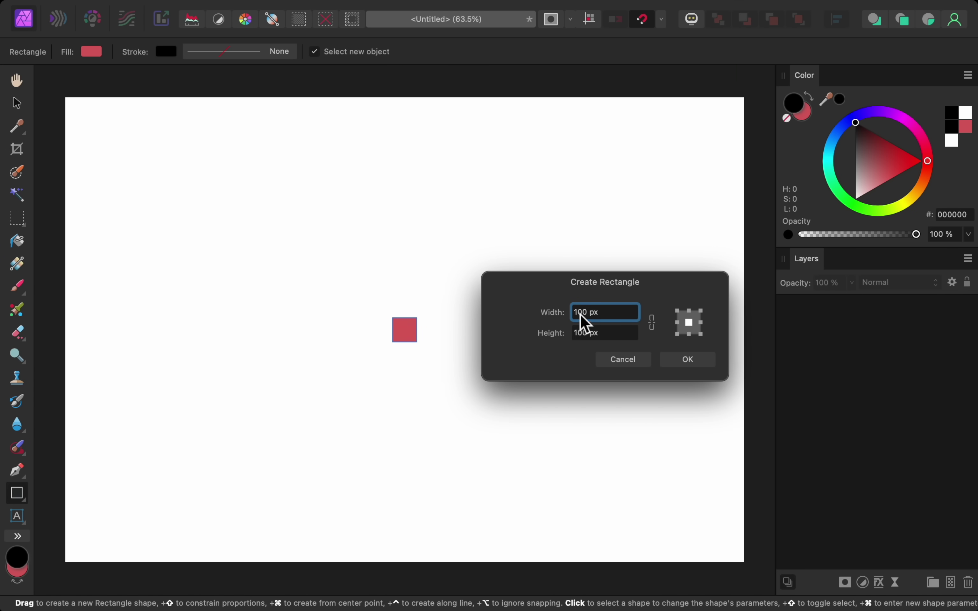
pyautogui.click(606, 314)
pyautogui.doubleClick(602, 309)
pyautogui.write('100')
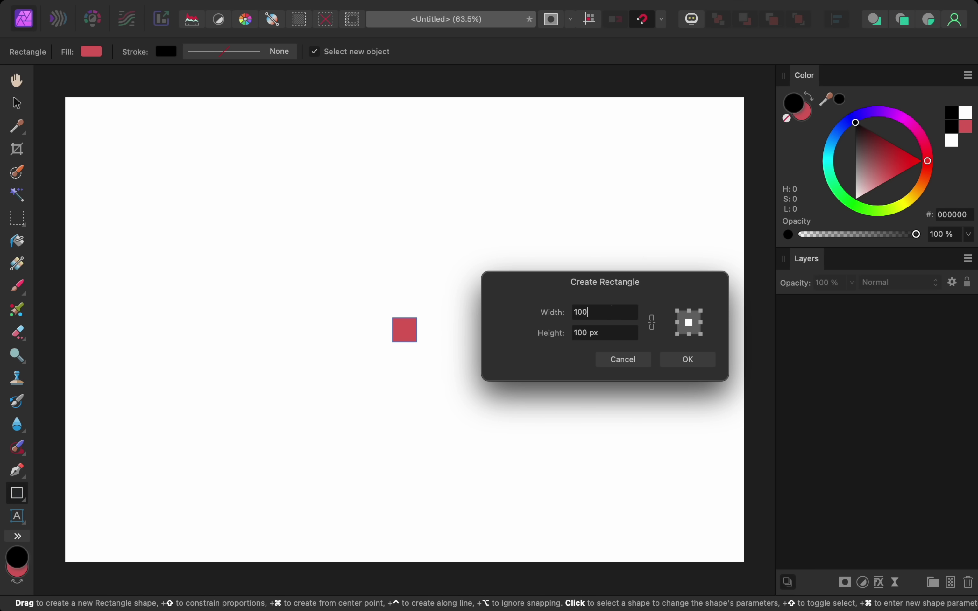
pyautogui.write('0')
pyautogui.doubleClick(600, 334)
pyautogui.write('1000')
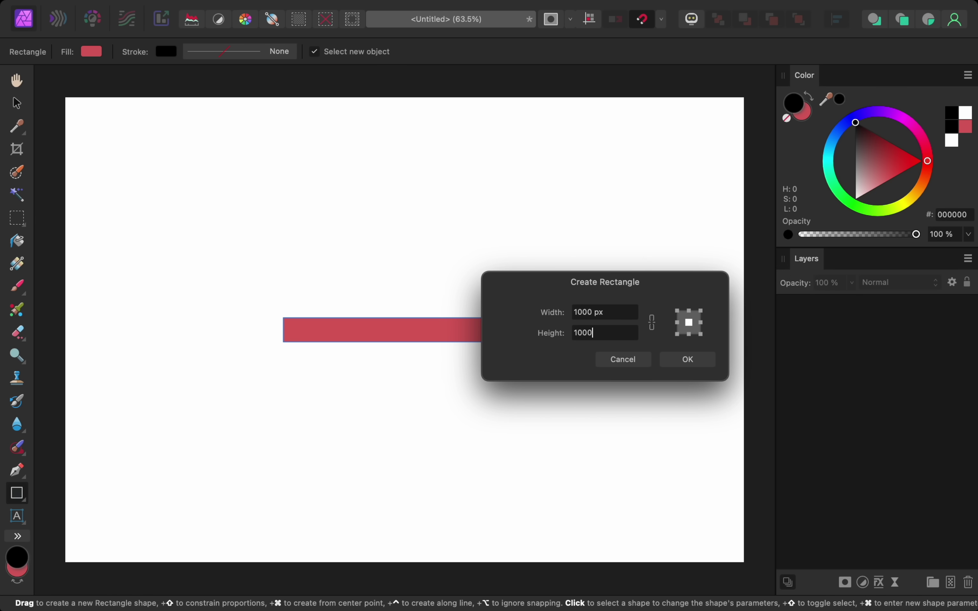
pyautogui.press('Tab')
pyautogui.click(674, 361)
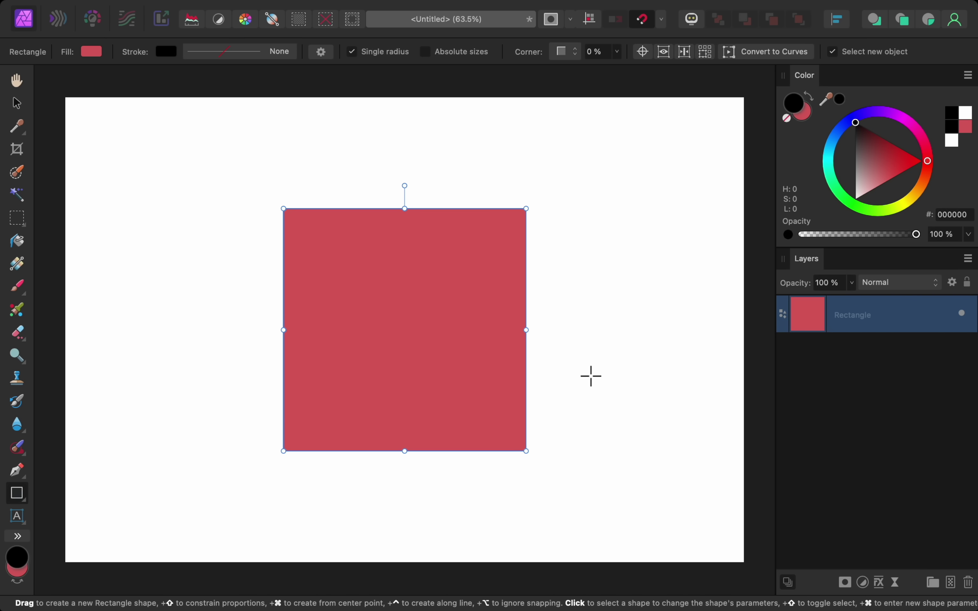
# With the Ellipse Tool, create a 300 × 300 px circle at the square's top-right corner
pyautogui.click(27, 504)
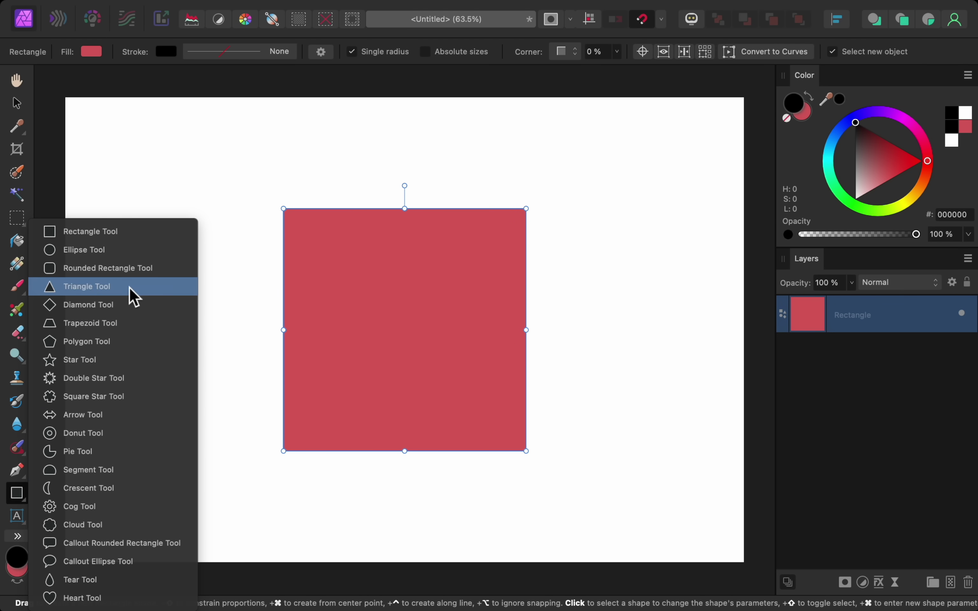
pyautogui.click(132, 250)
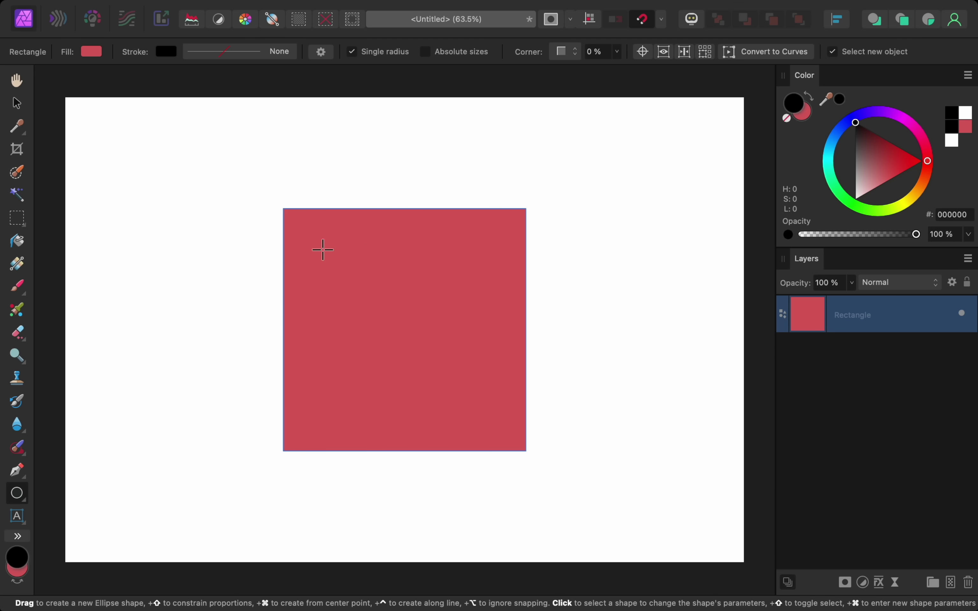
pyautogui.click(526, 209)
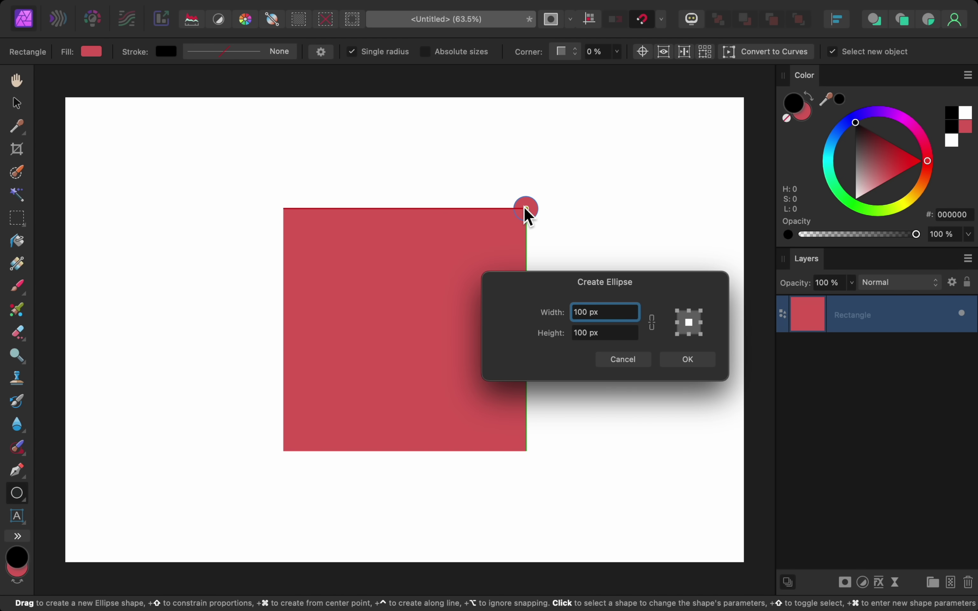
pyautogui.click(604, 312)
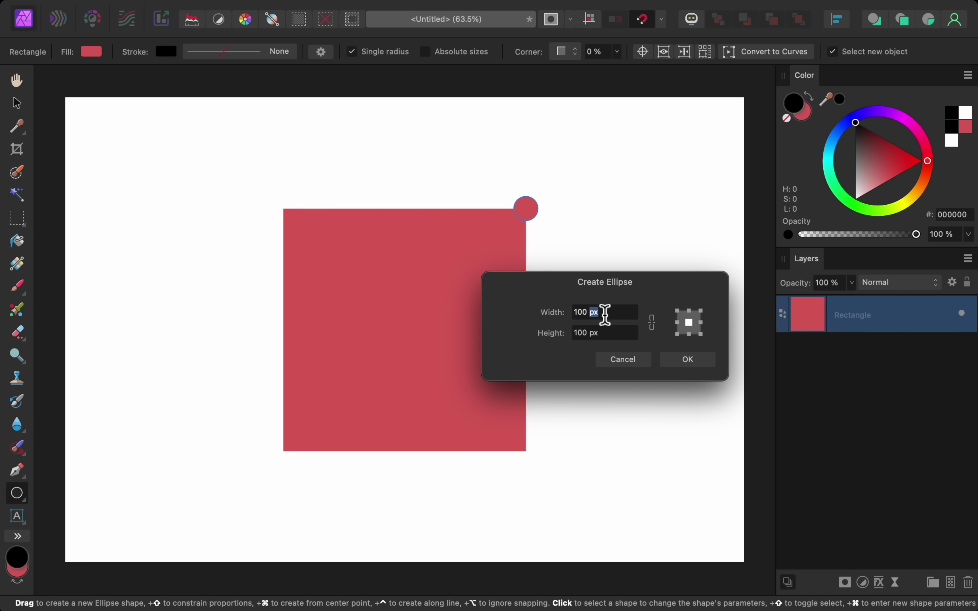
pyautogui.write('3')
pyautogui.click(606, 334)
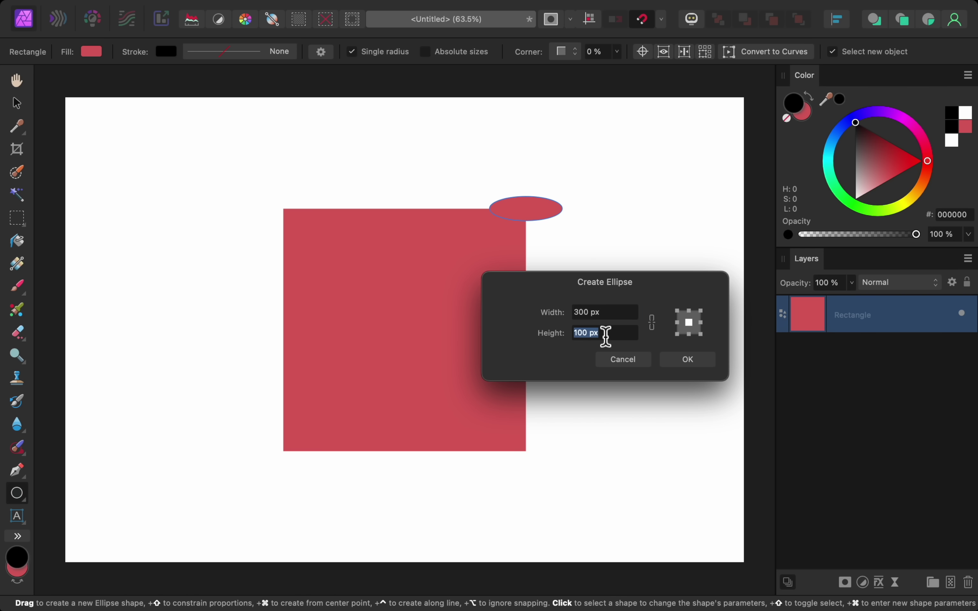
pyautogui.write('300')
pyautogui.press('Return')
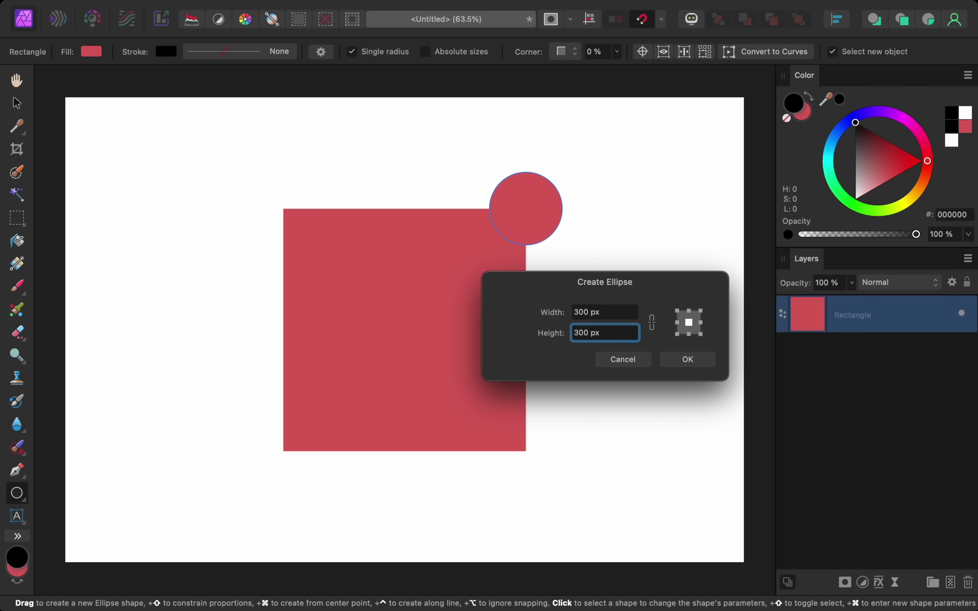
pyautogui.click(669, 359)
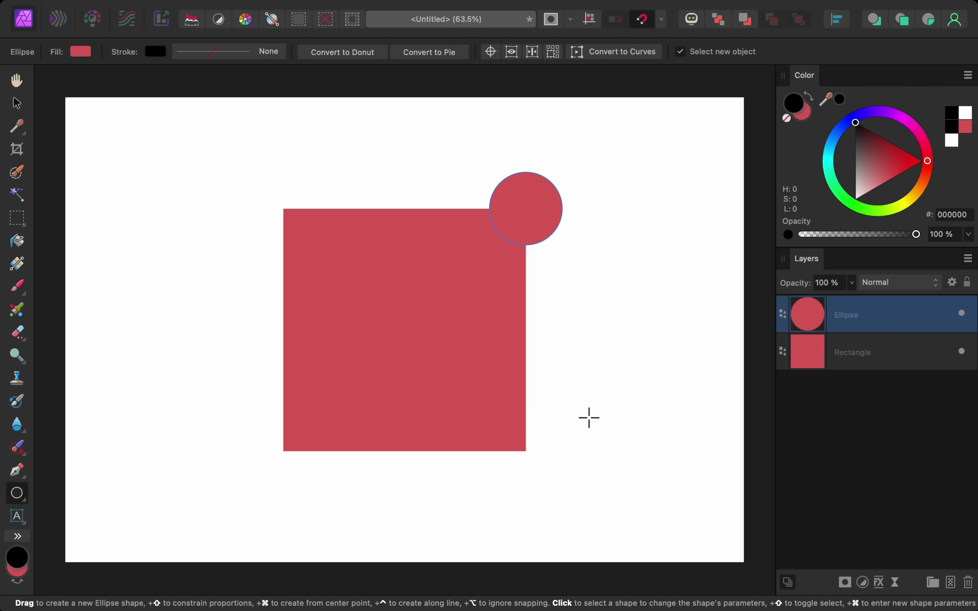
# Add matching 300 px circles at the bottom-right, bottom-left and top-left corners
pyautogui.click(531, 452)
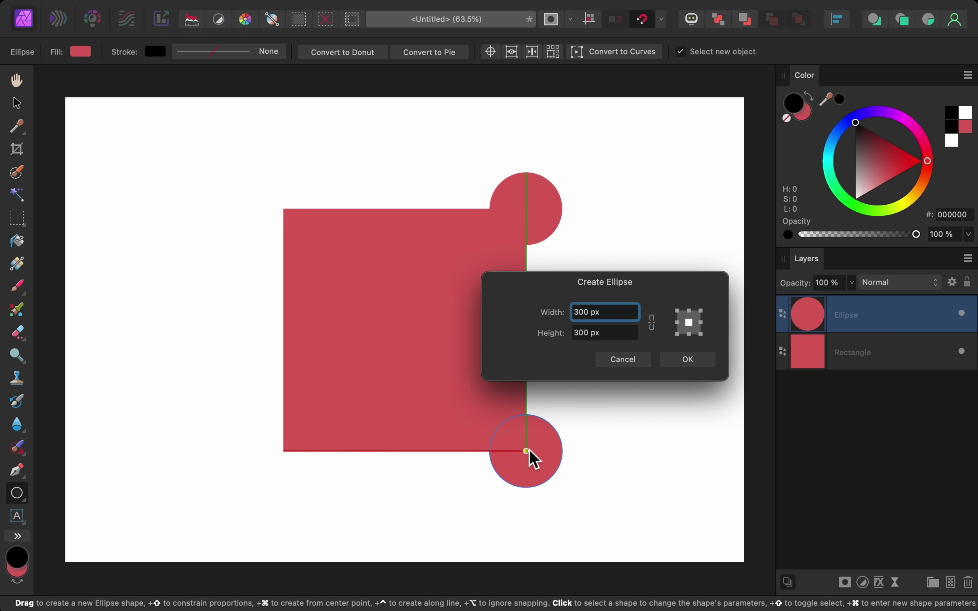
pyautogui.press('Return')
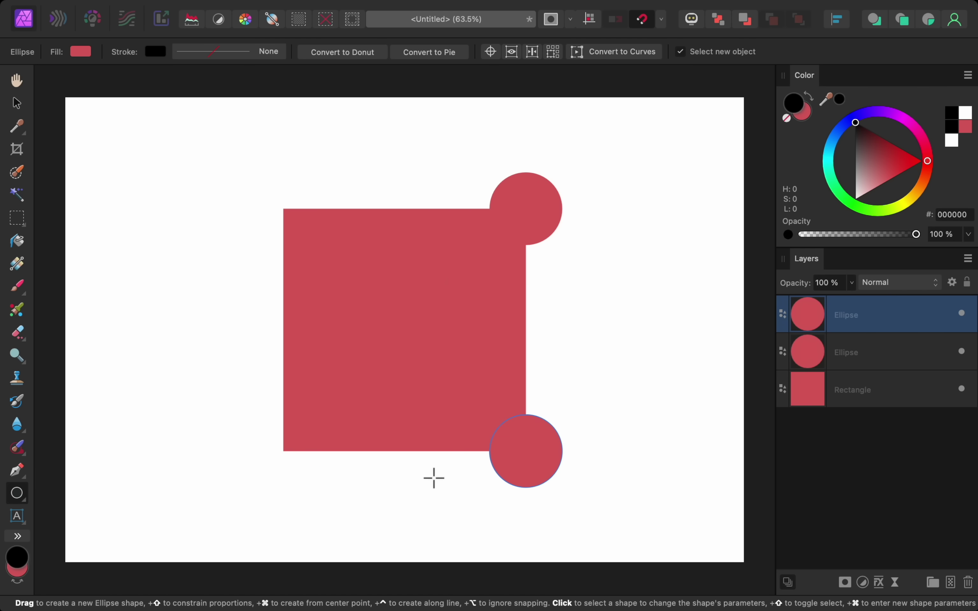
pyautogui.click(283, 451)
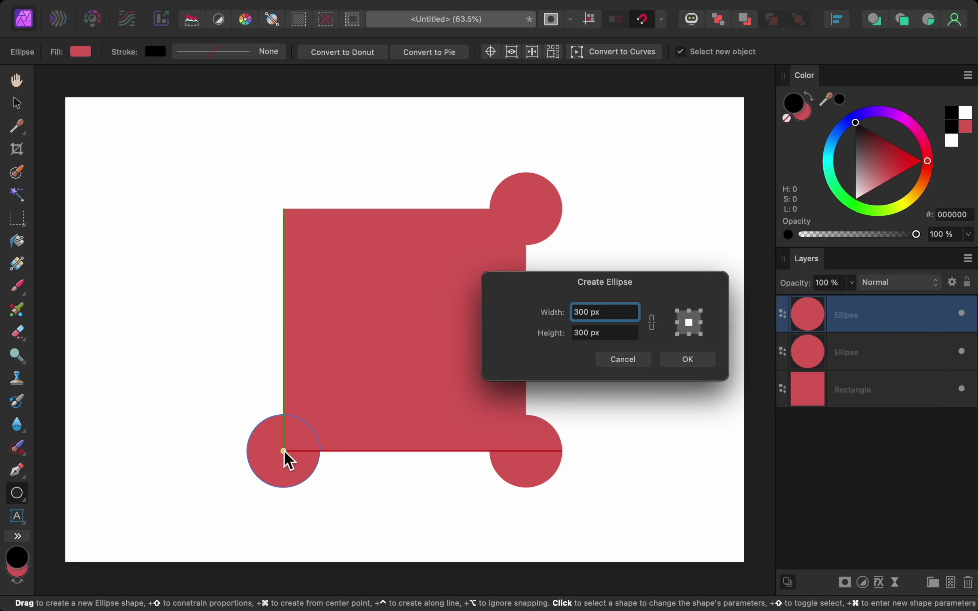
pyautogui.press('Return')
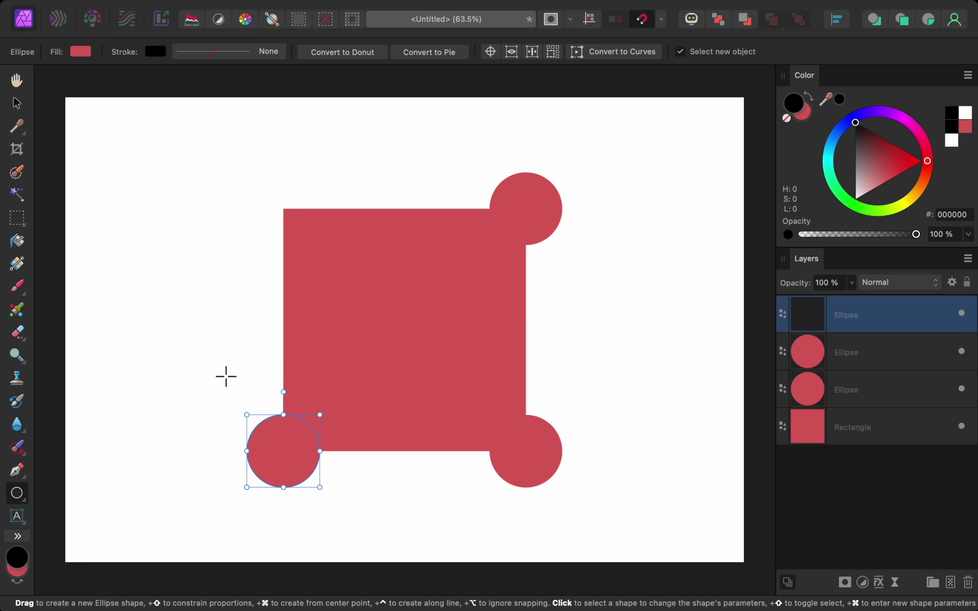
pyautogui.click(283, 209)
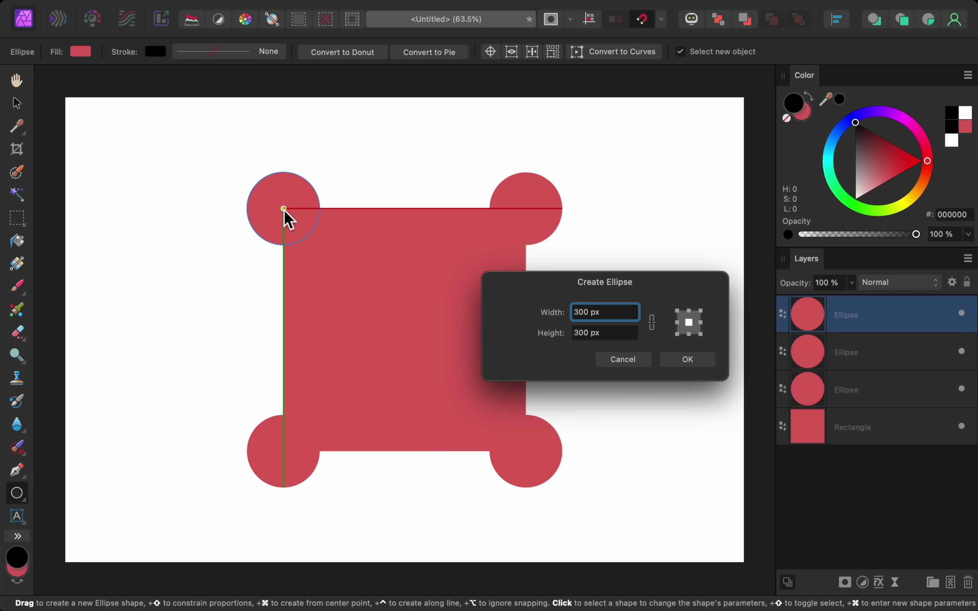
pyautogui.press('Return')
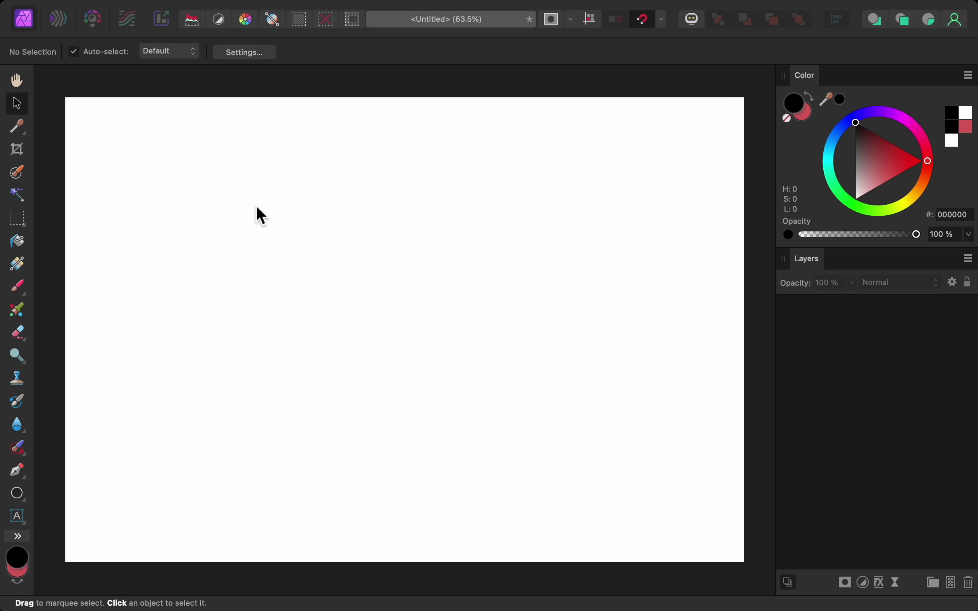
# Show rulers and drag a horizontal guide and a vertical guide at 861.2 px across the page
pyautogui.press('super+r')
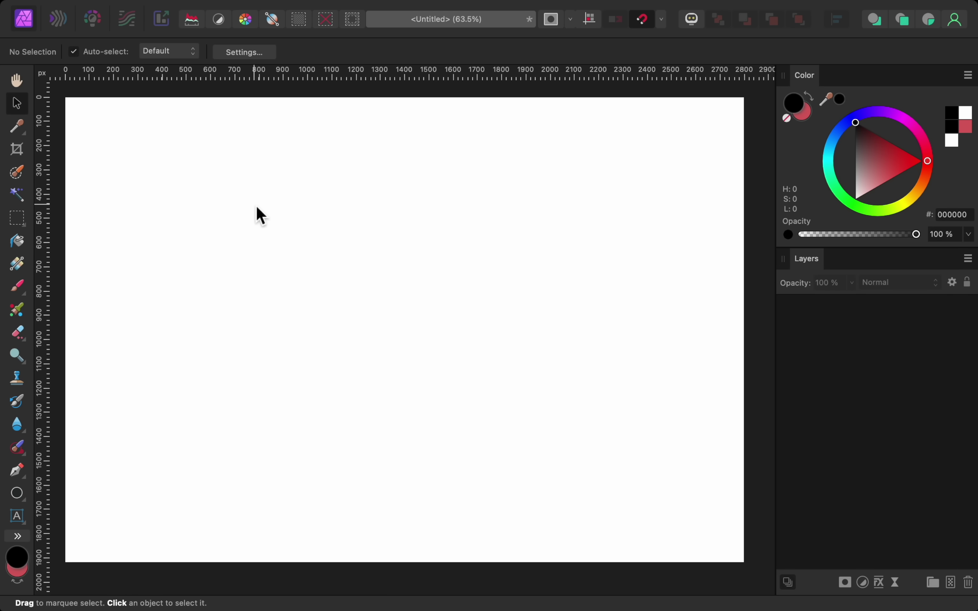
pyautogui.moveTo(247, 76); pyautogui.dragTo(258, 331)
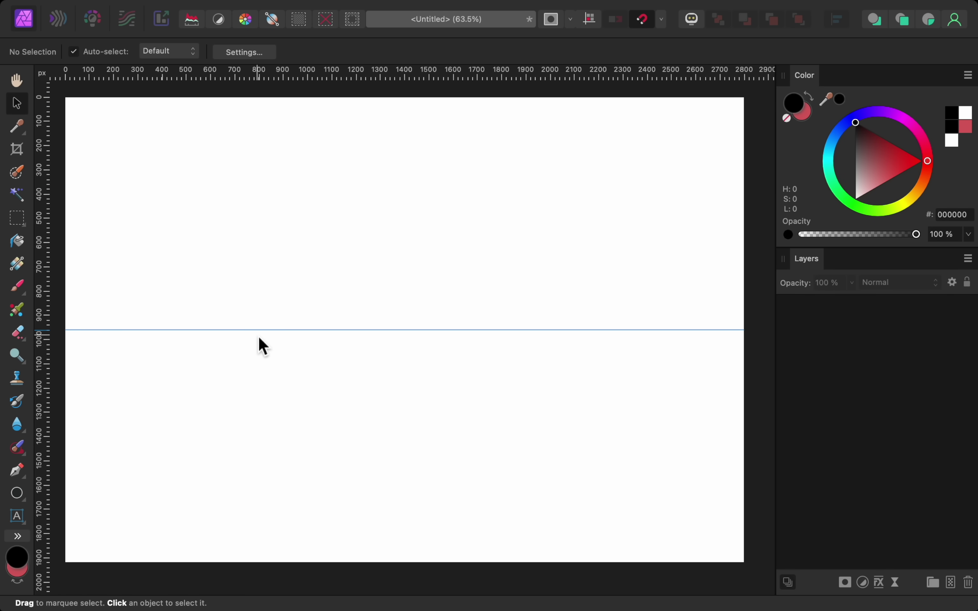
pyautogui.moveTo(46, 227); pyautogui.dragTo(274, 223)
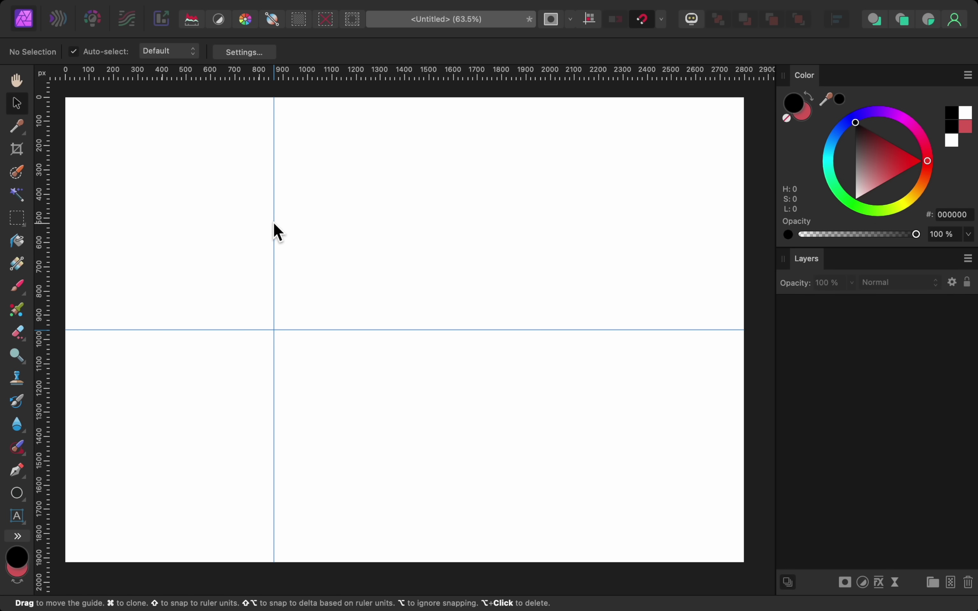
# In the Guides manager, change the guide colour to light orange-red FF7A3B
pyautogui.doubleClick(274, 223)
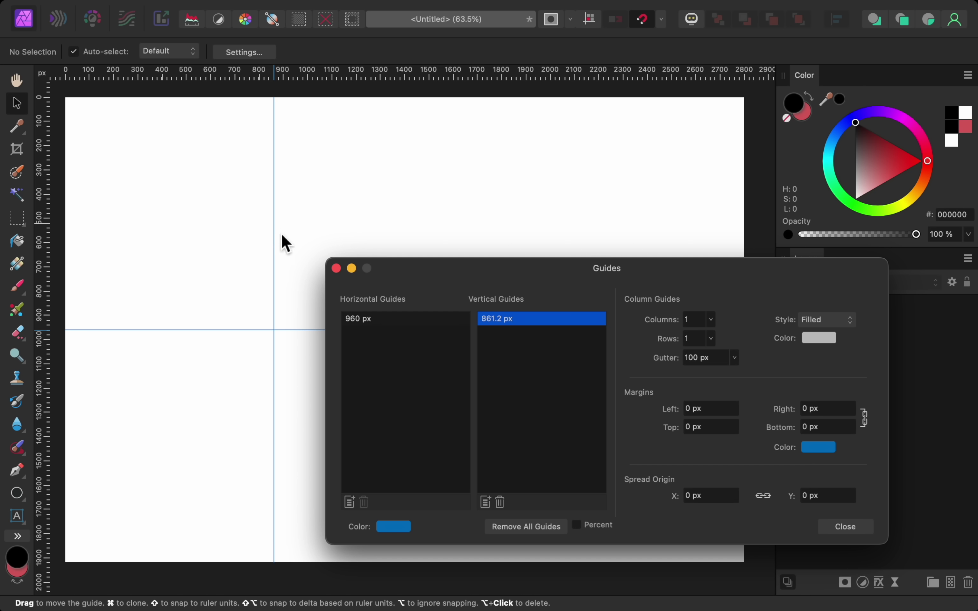
pyautogui.click(401, 529)
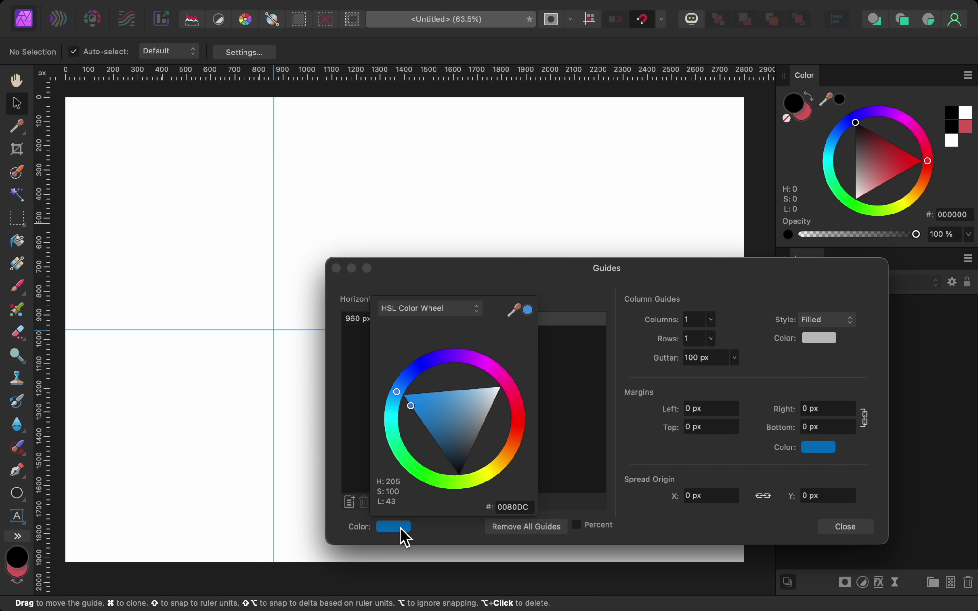
pyautogui.click(516, 441)
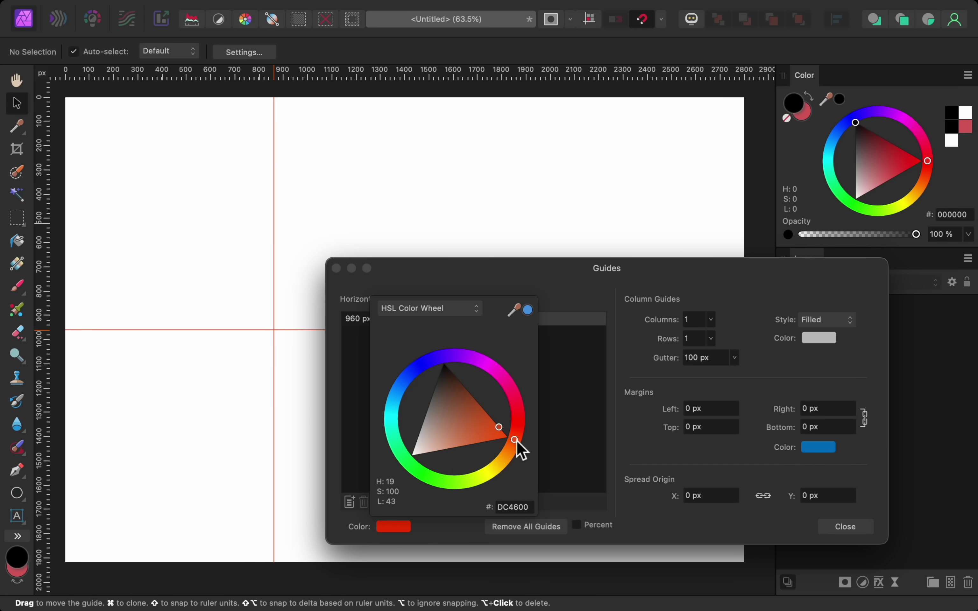
pyautogui.moveTo(499, 430)
pyautogui.mouseDown()
pyautogui.moveTo(475, 439)
pyautogui.moveTo(486, 442)
pyautogui.mouseUp()
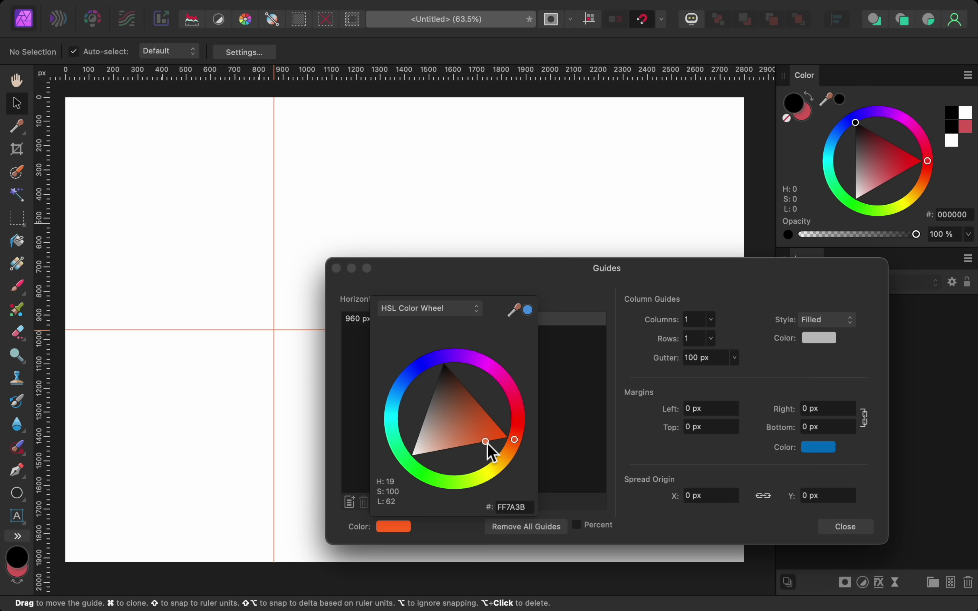